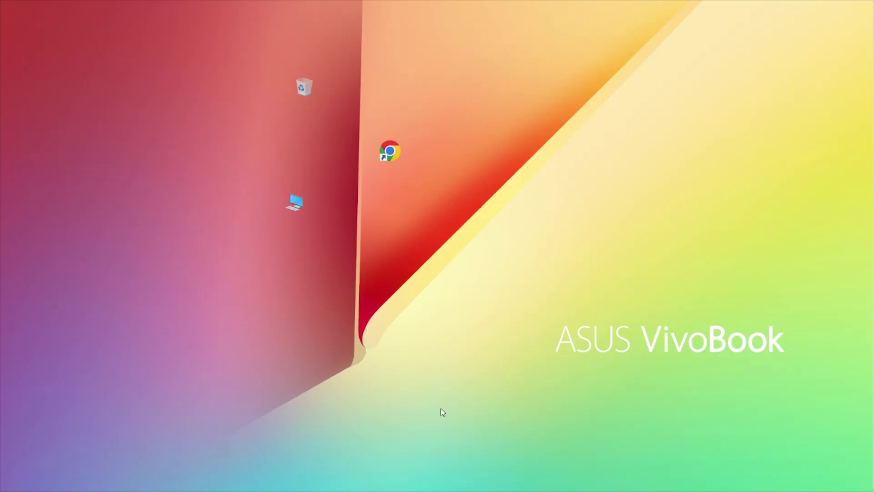
Switch to the open Excel workbook from the desktop.
mouse_move(873, 1)
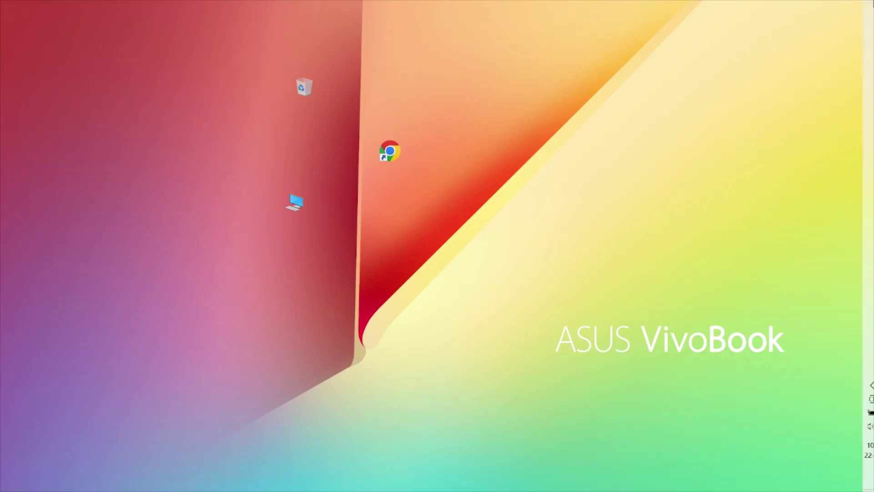
key(super)
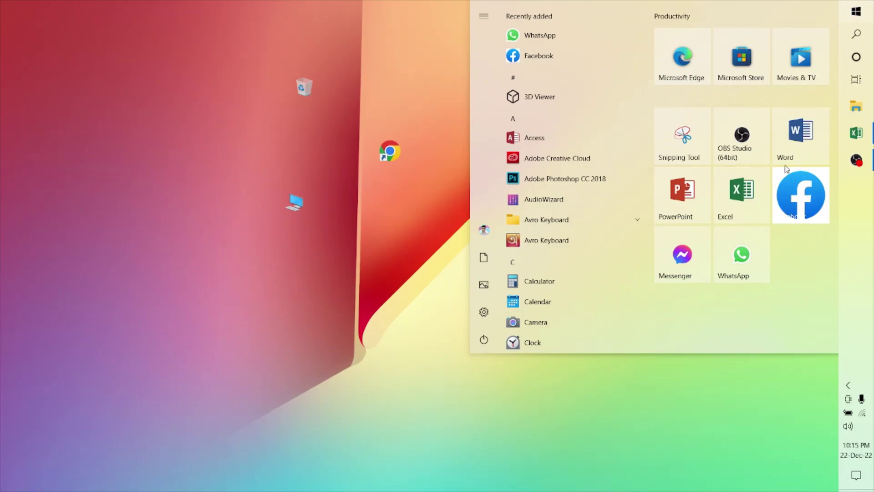
click(858, 136)
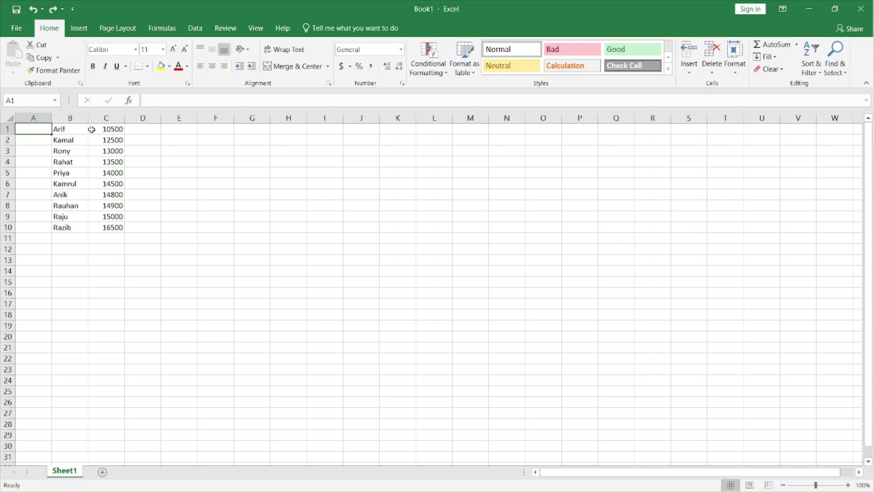
Total the amounts in C1:C10 with AutoSum, placing the sum in cell C11.
drag(91, 129, 120, 236)
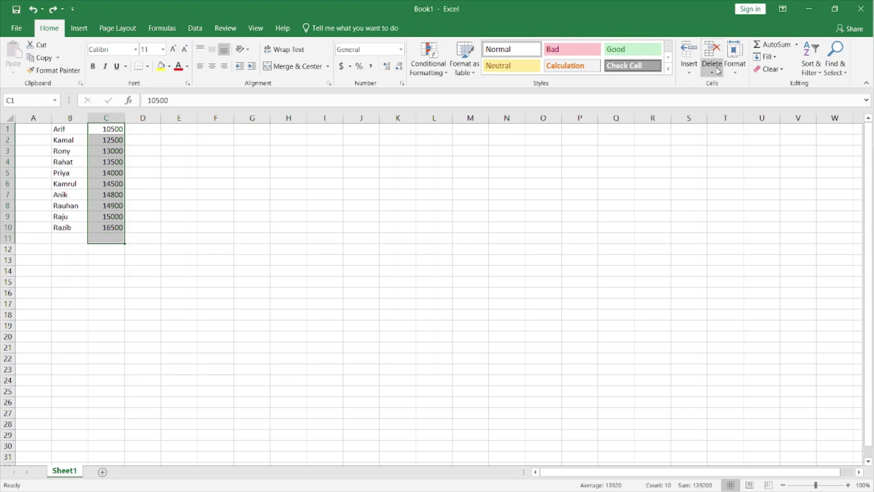
click(798, 46)
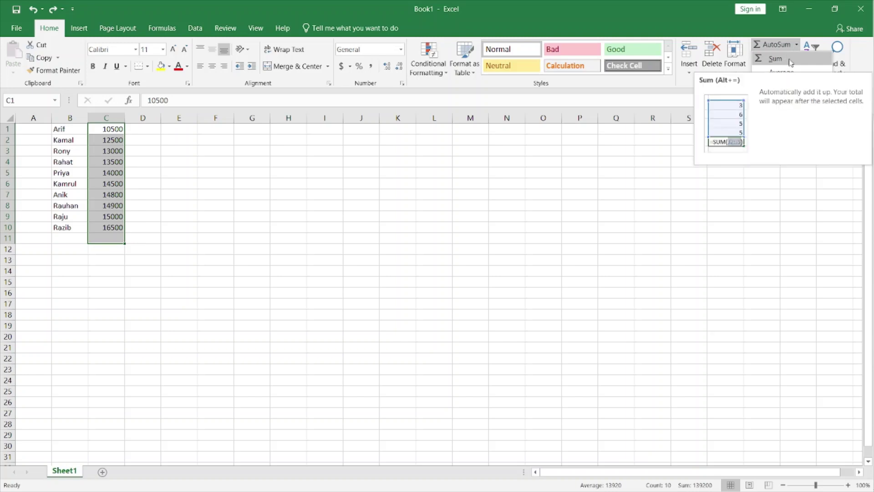
click(790, 62)
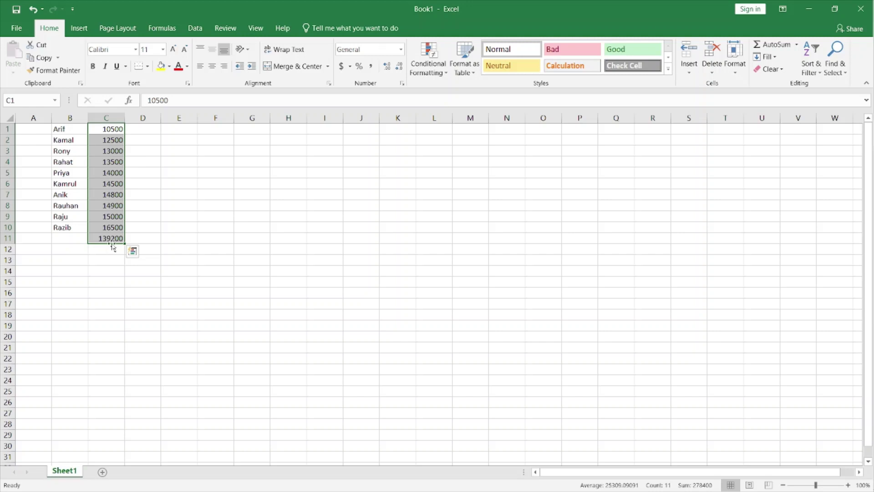
click(139, 205)
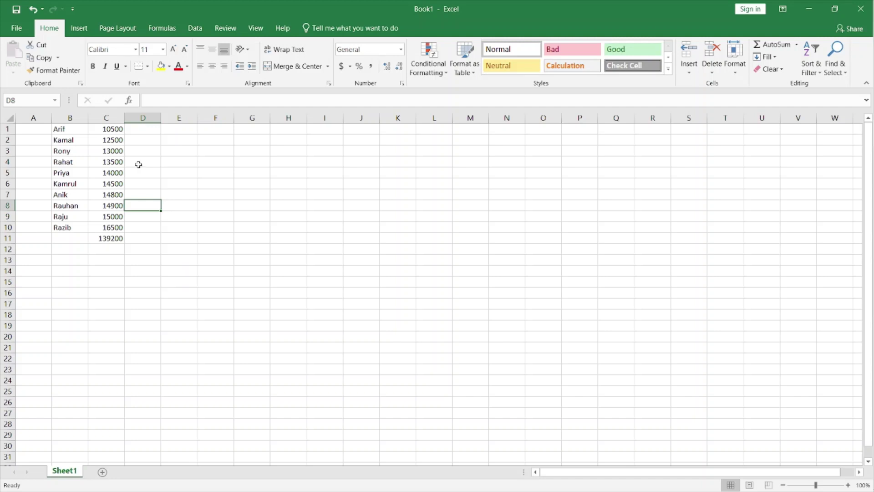
Enter the formula =SUM(C1:C10) in cell D11 to add the column C amounts manually.
click(130, 239)
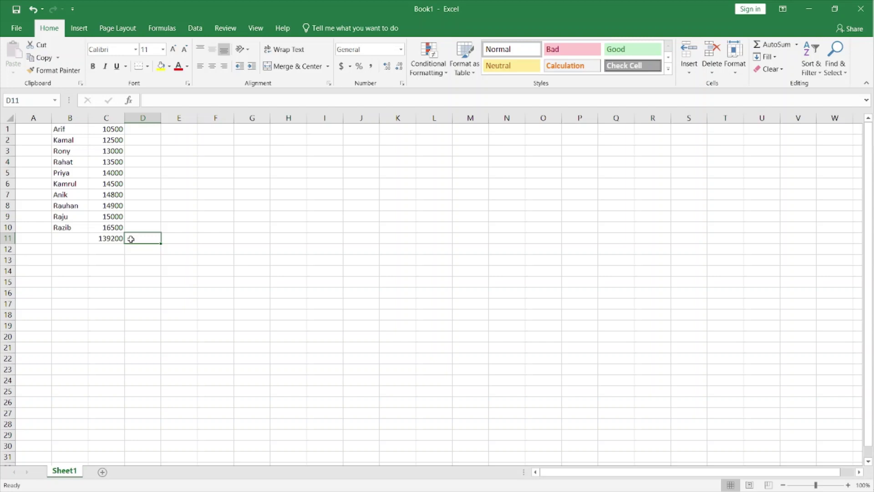
text(=)
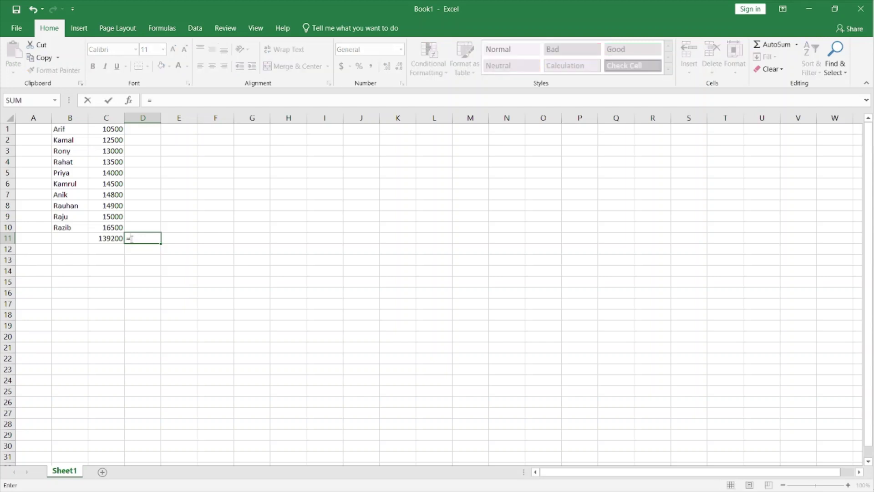
text(sum)
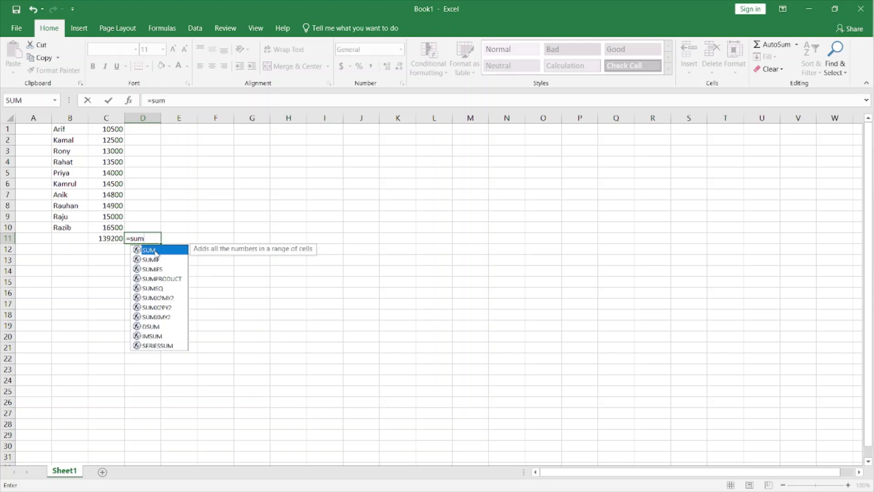
double_click(156, 250)
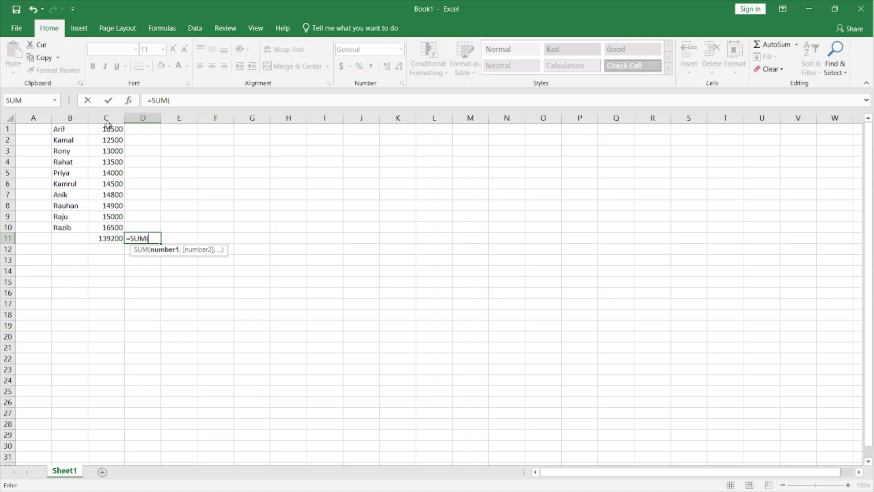
text(c)
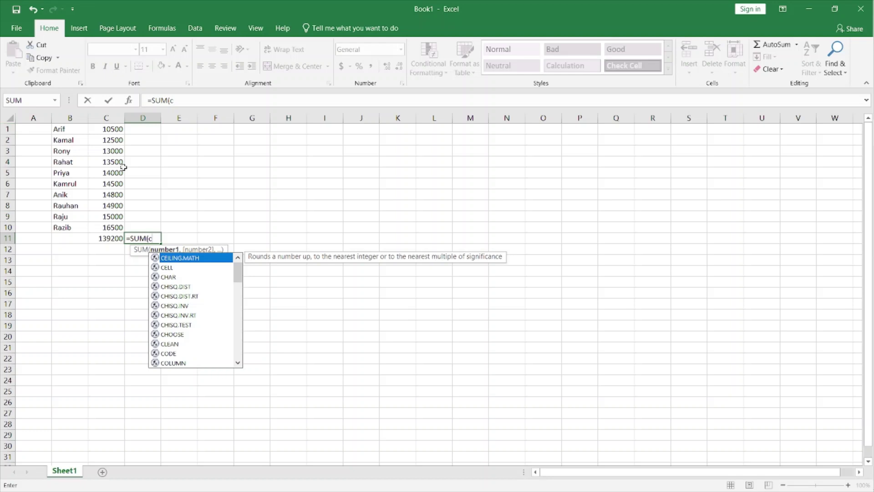
text(1:)
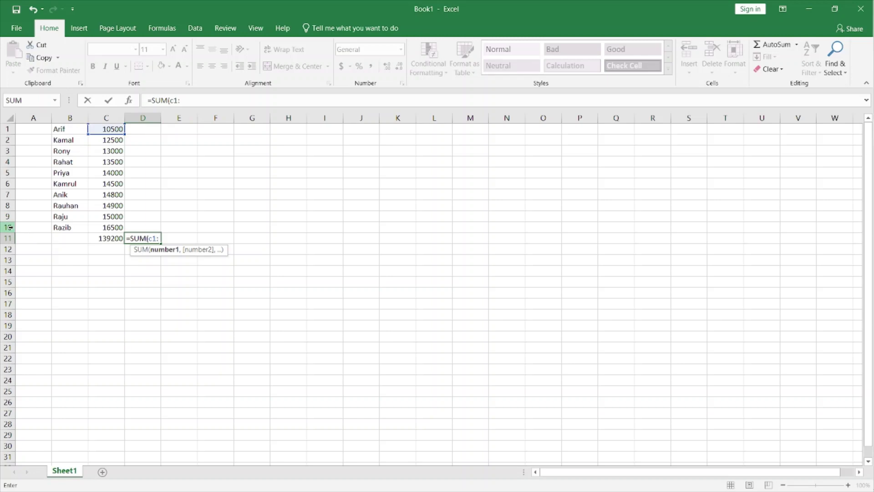
text(c10)
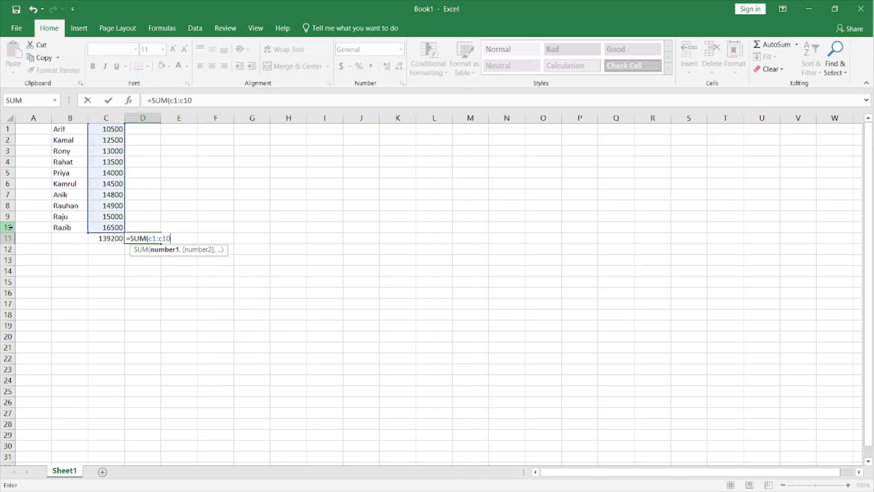
text())
key(Return)
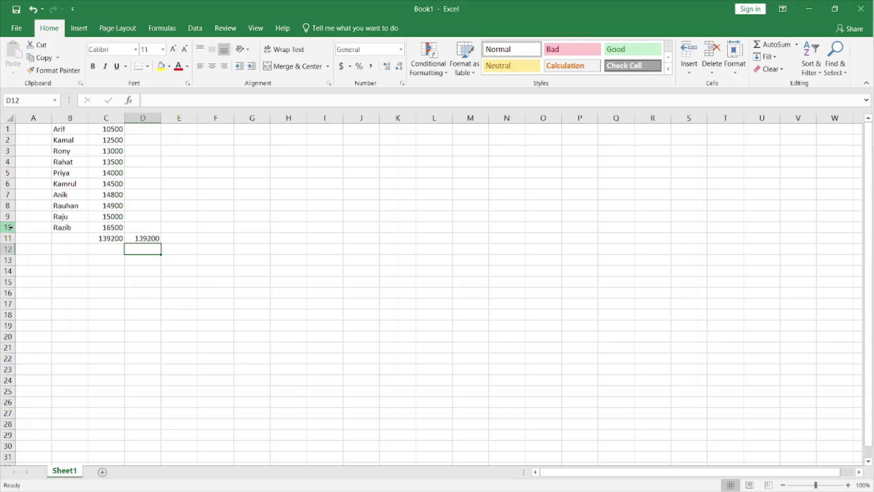
Enter the formula =SUM(C8-C7) in cell C13 to subtract C7 from C8.
click(115, 264)
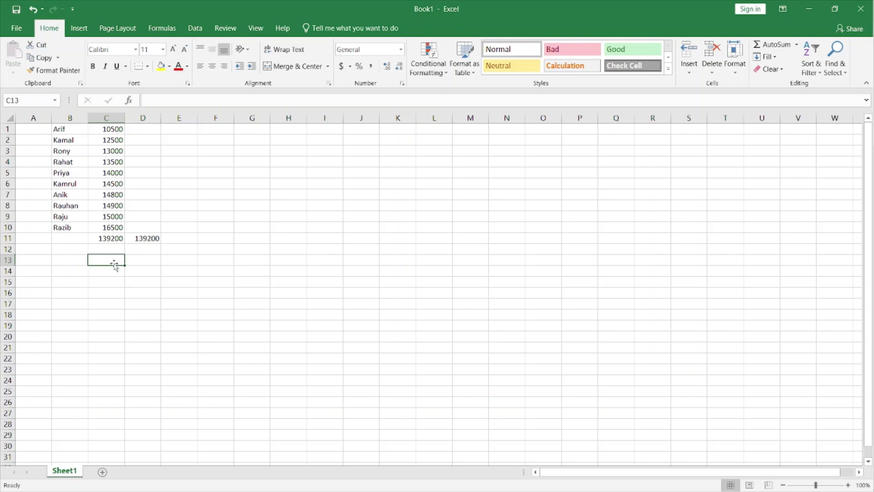
text(=)
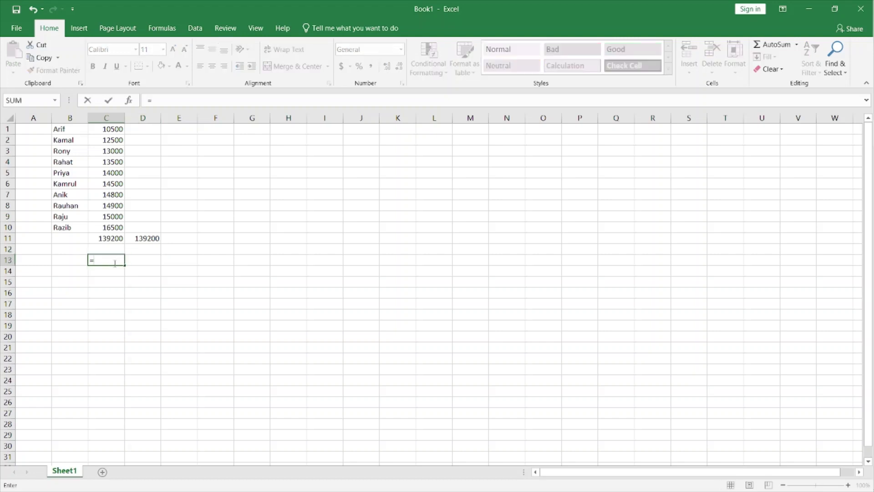
text(sum)
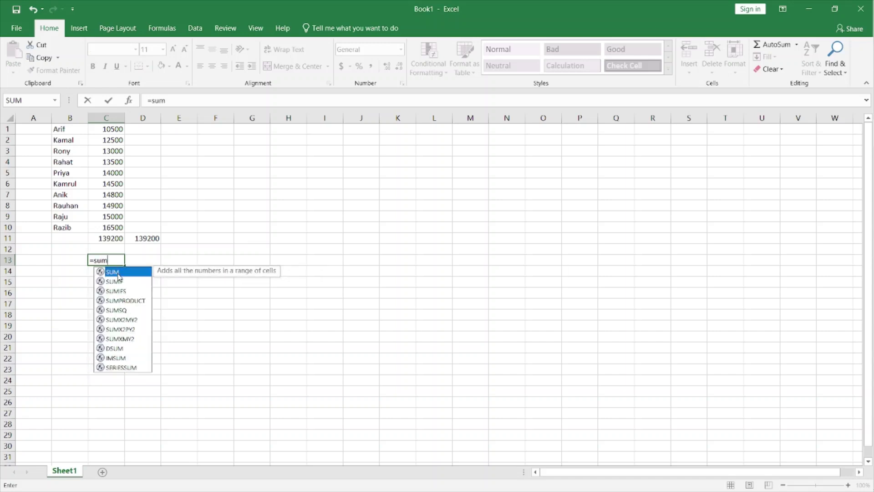
double_click(118, 274)
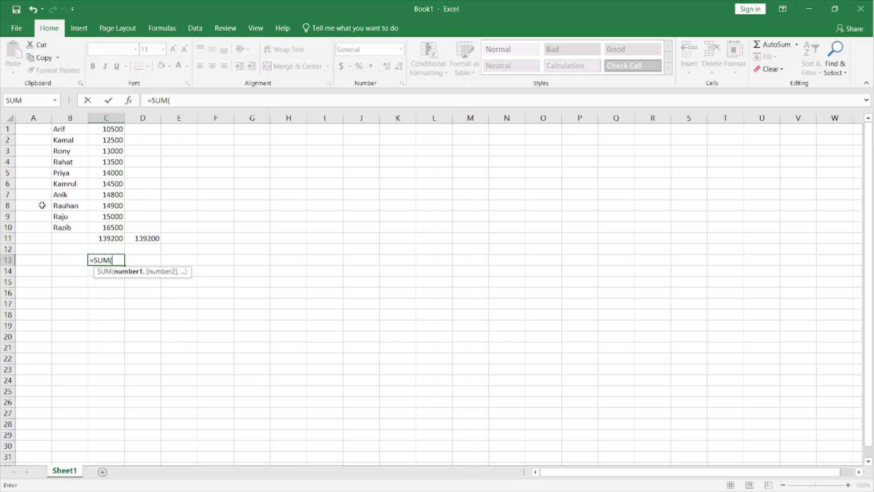
text(c8-)
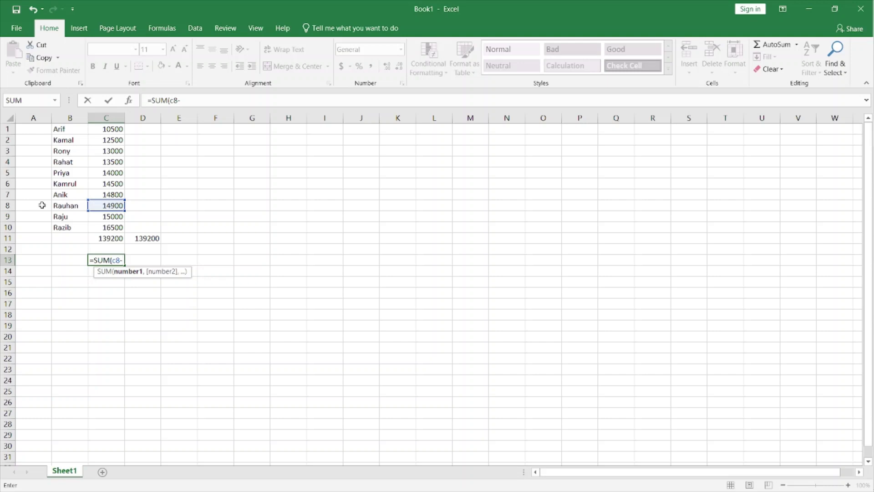
text(c7))
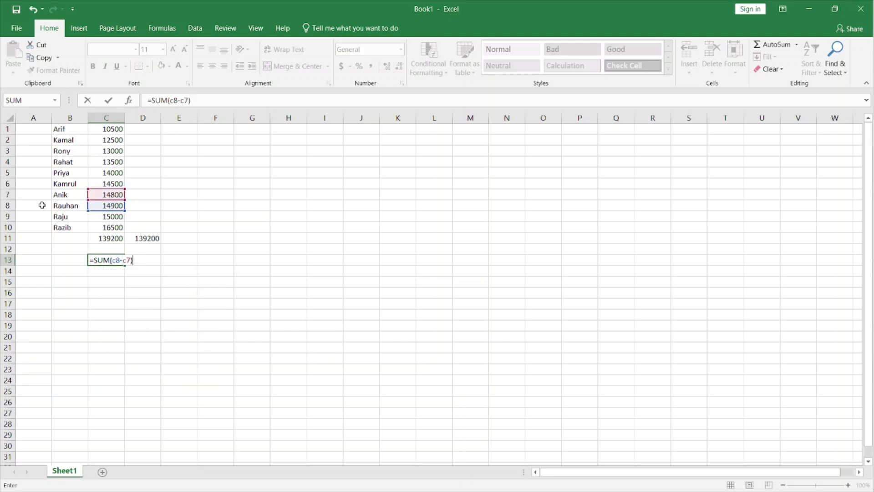
key(Return)
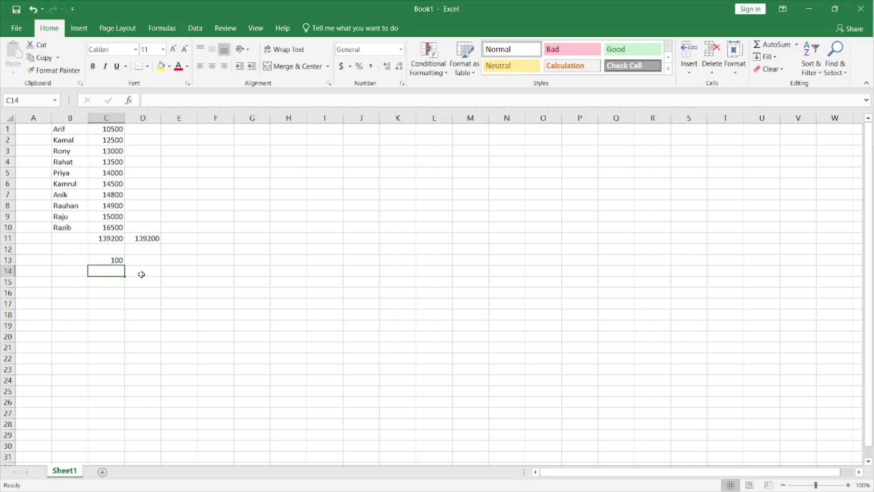
Enter the formula =SUM(C2*C9) in cell D14 to multiply the two amounts.
click(141, 275)
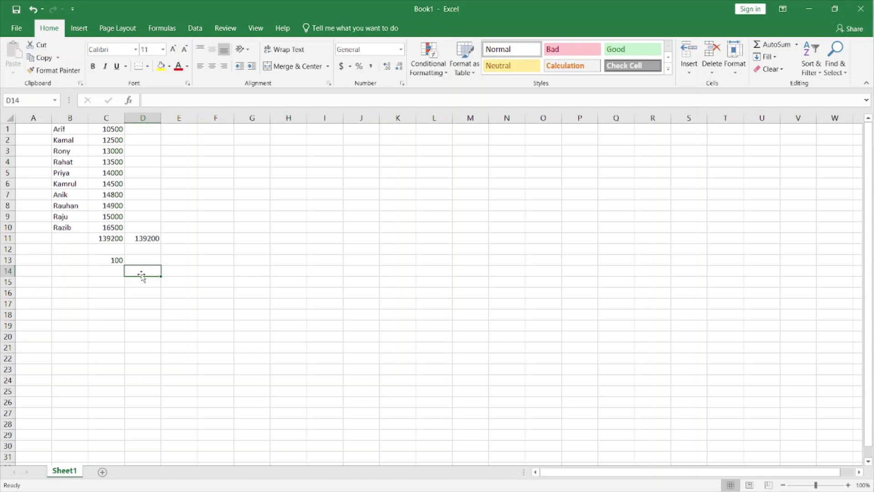
text(=)
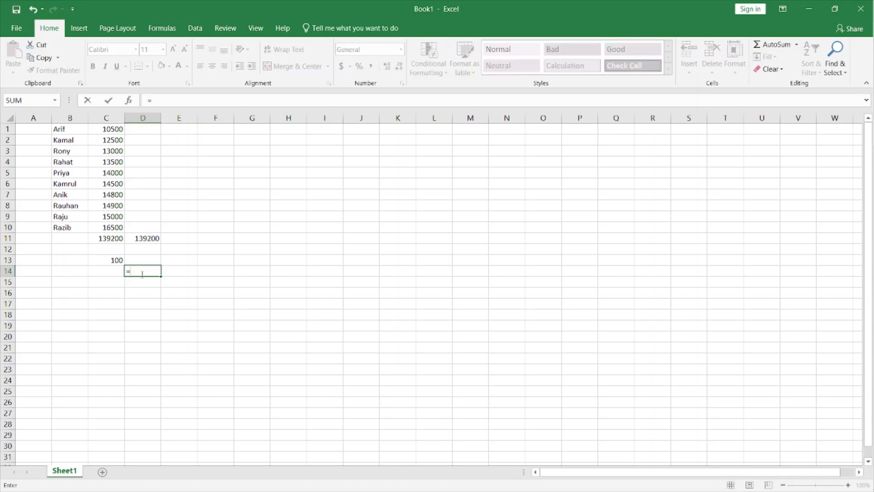
text(sum)
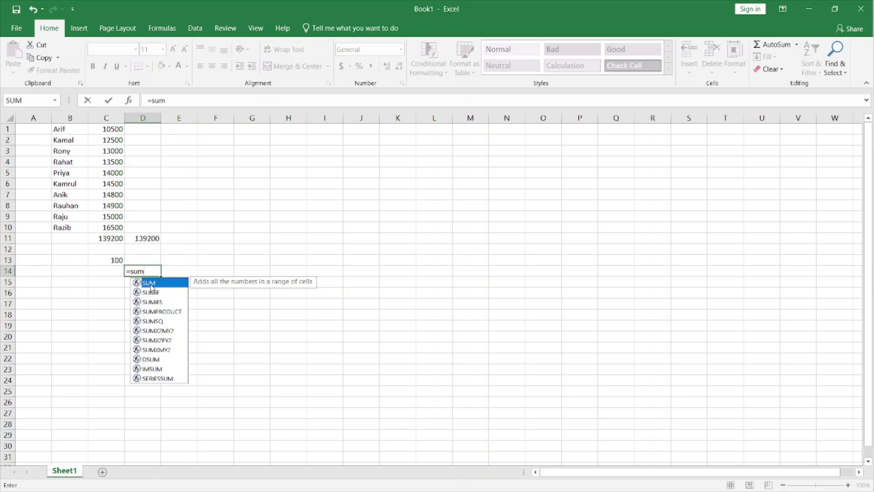
double_click(151, 283)
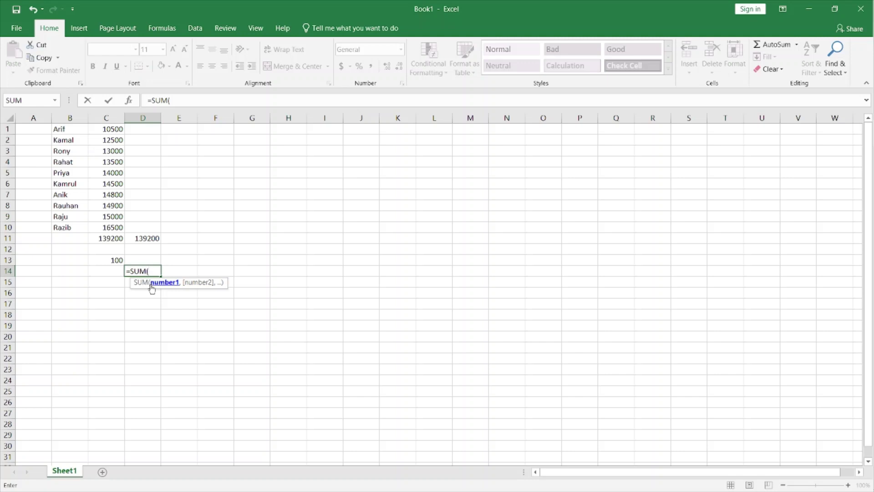
text(c)
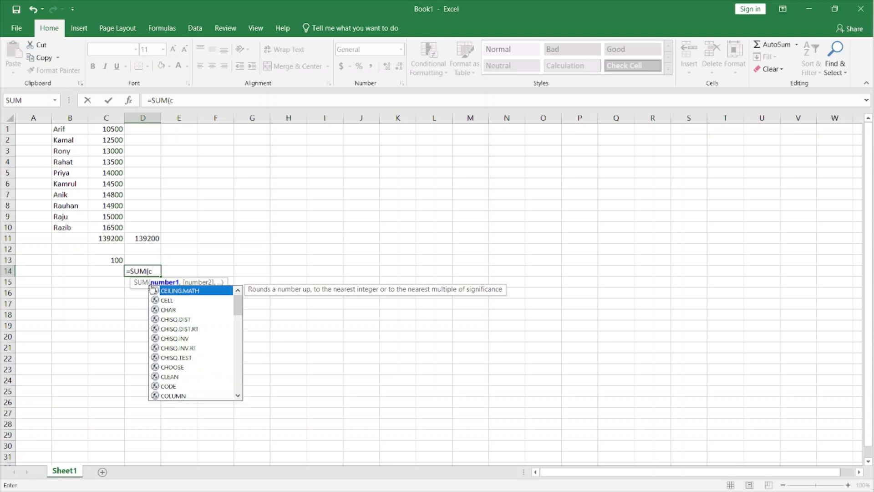
text(2)
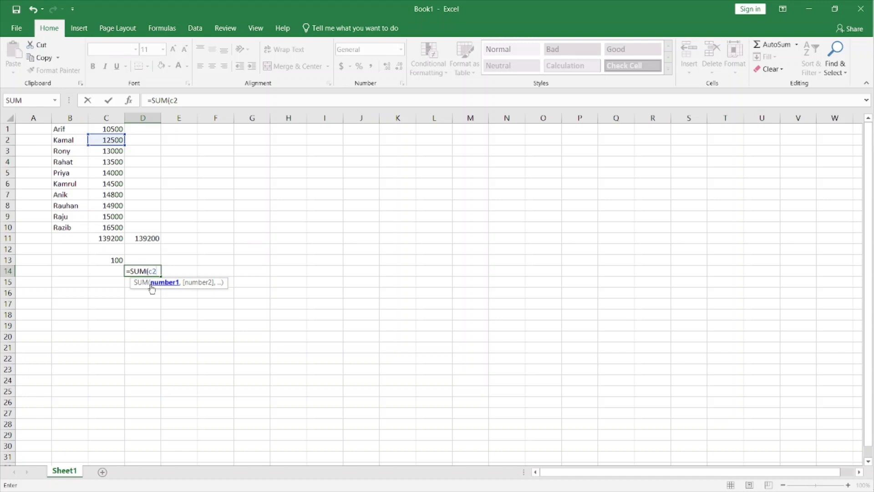
text(*c9)
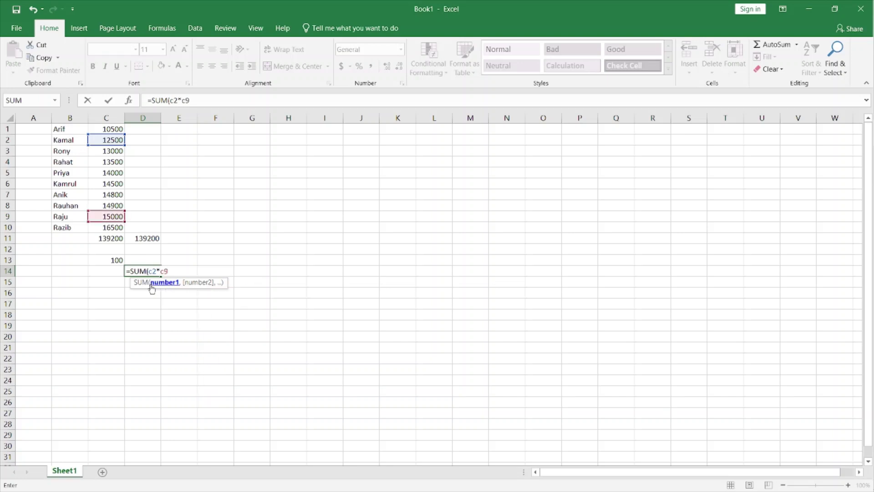
text())
key(Return)
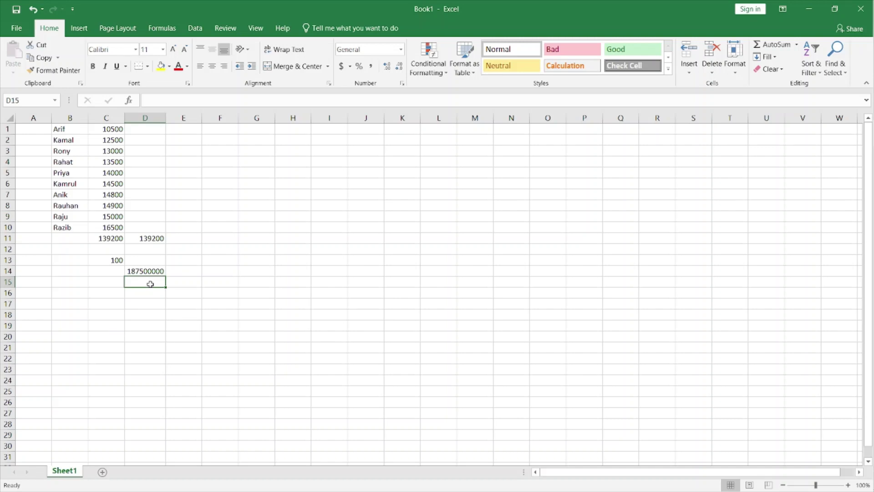
Enter the formula =SUM(C10/C2) in cell C15 to divide C10 by C2.
click(107, 285)
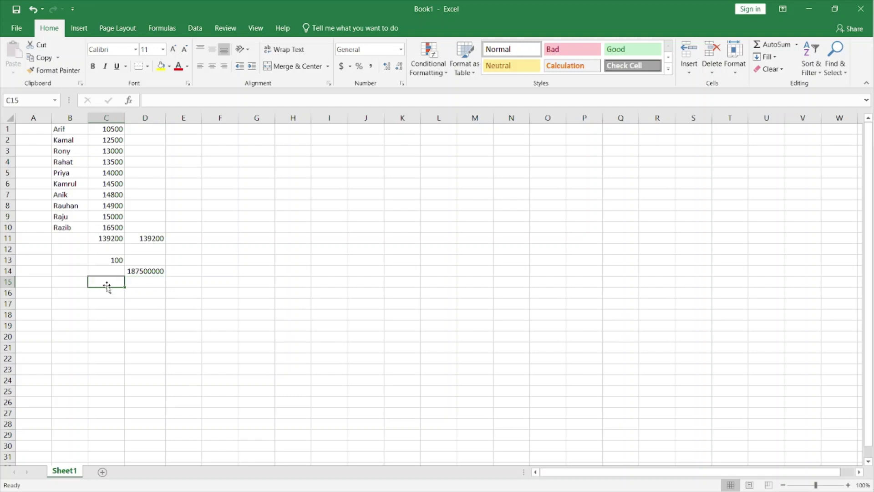
text(=)
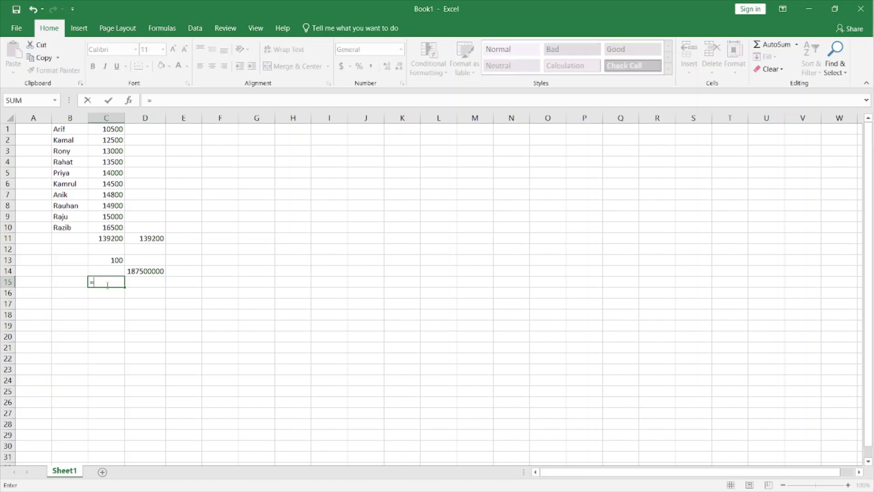
text(sum)
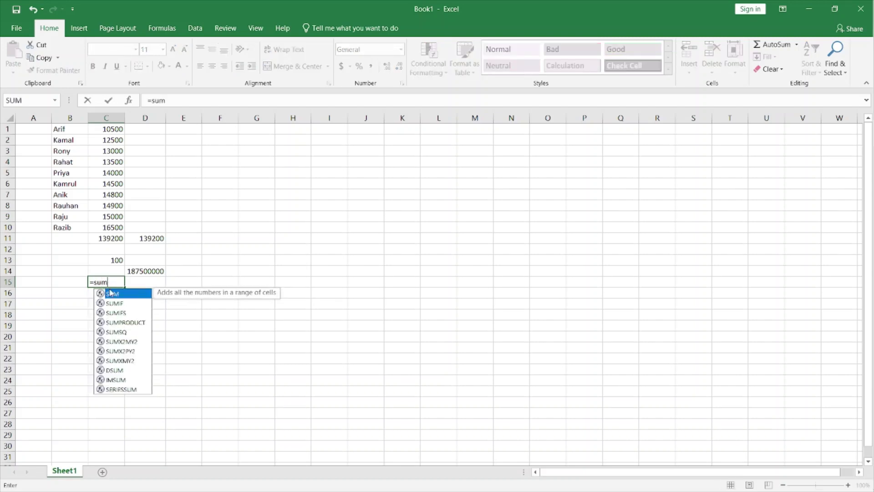
double_click(117, 294)
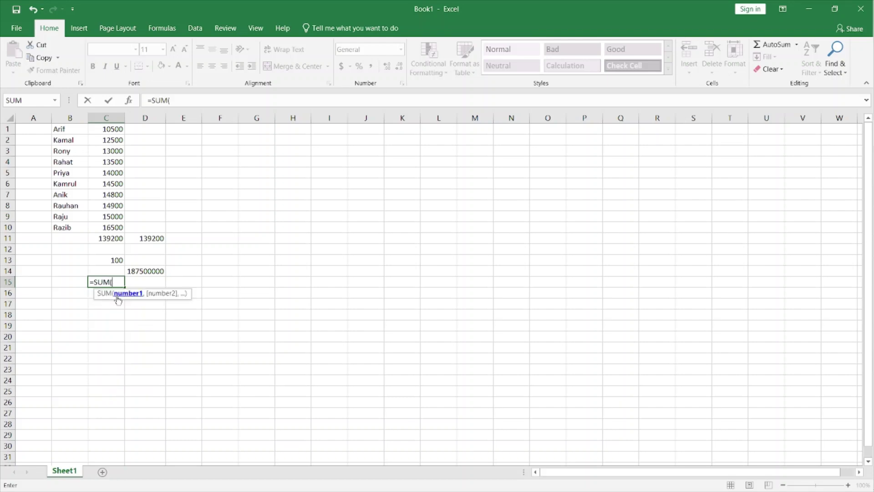
text(c)
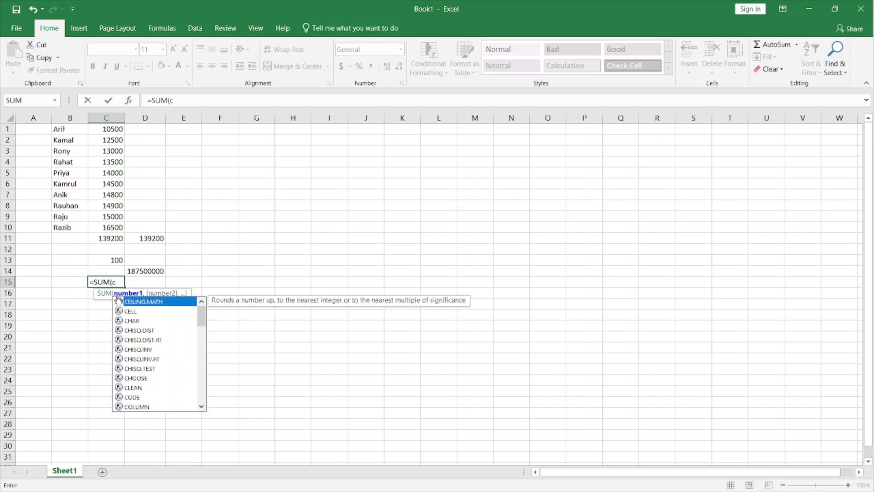
text(10)
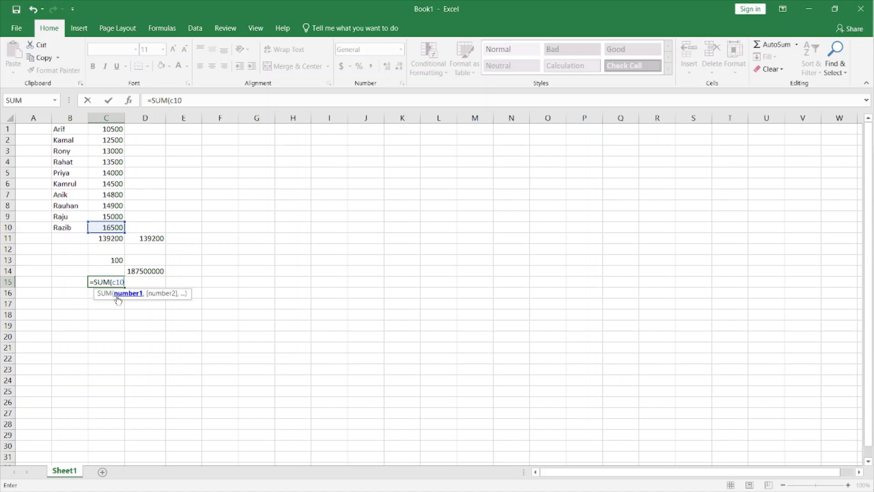
text(/)
text(c)
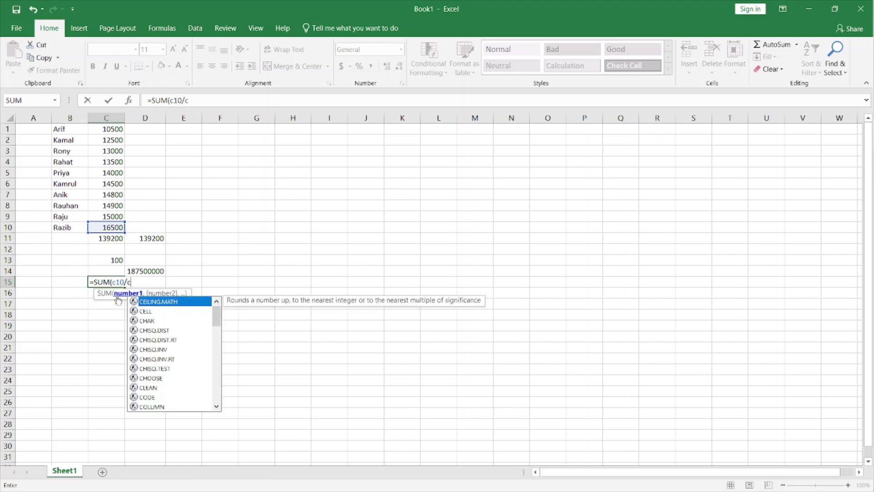
text(2)
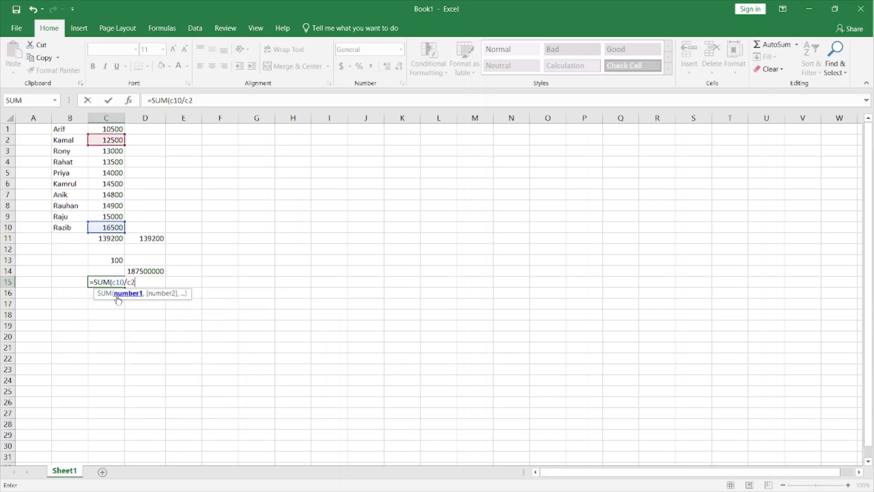
text())
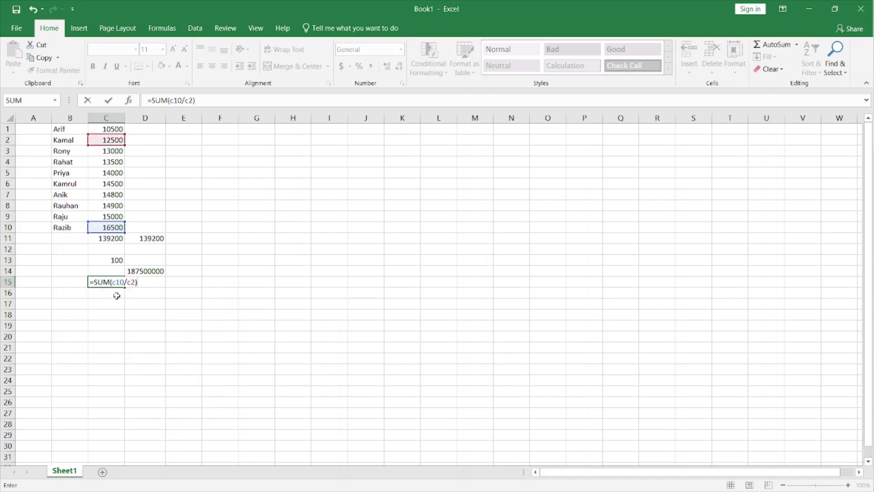
key(Return)
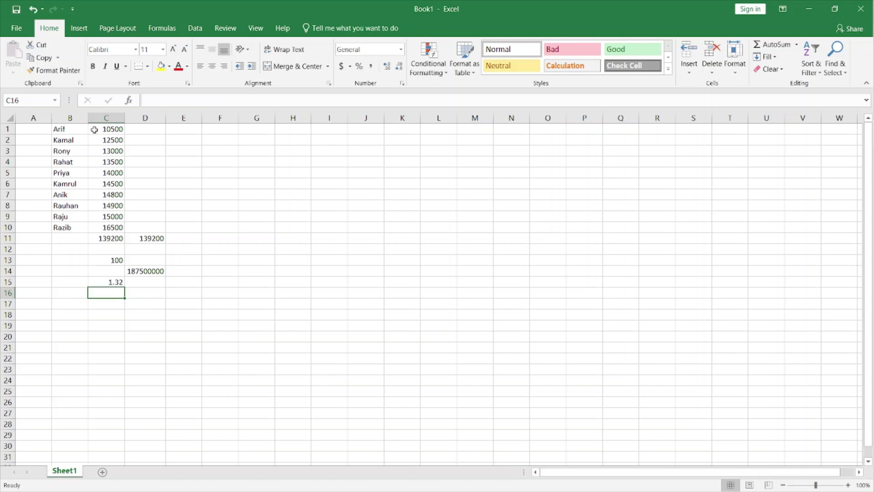
Average the amounts in C1:C10 with the AutoSum Average function, placing the result in cell C12.
drag(94, 129, 117, 223)
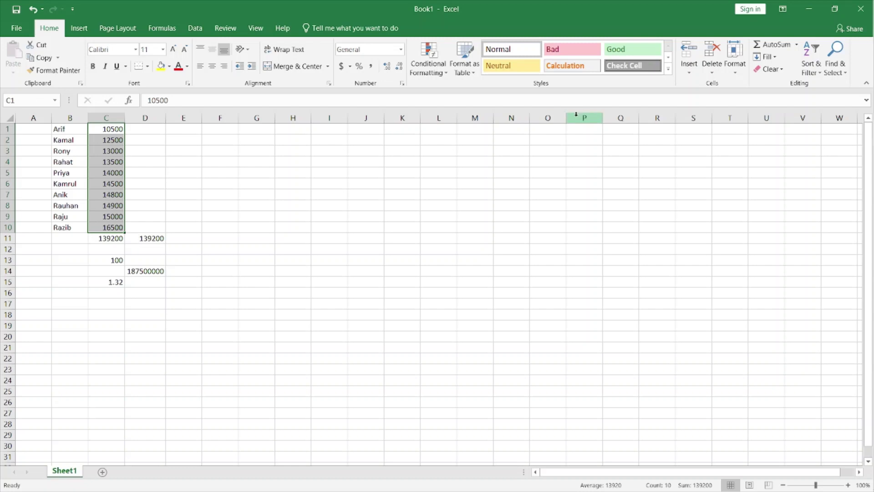
click(797, 45)
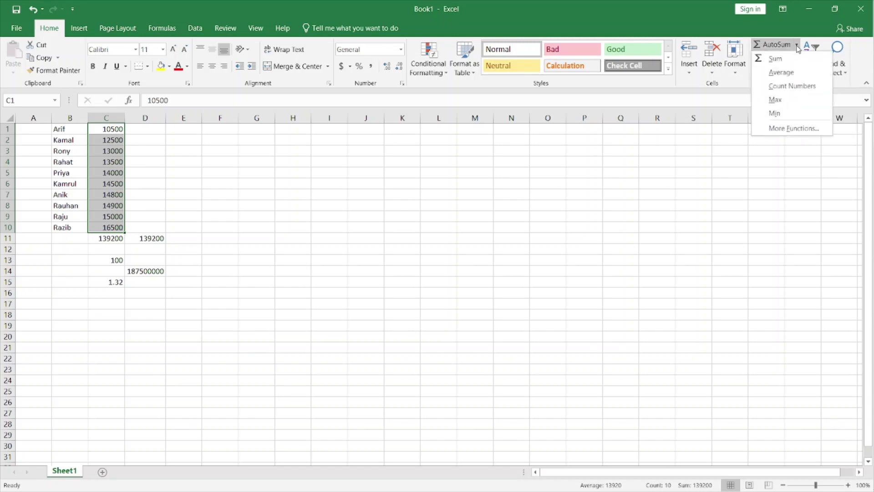
click(787, 74)
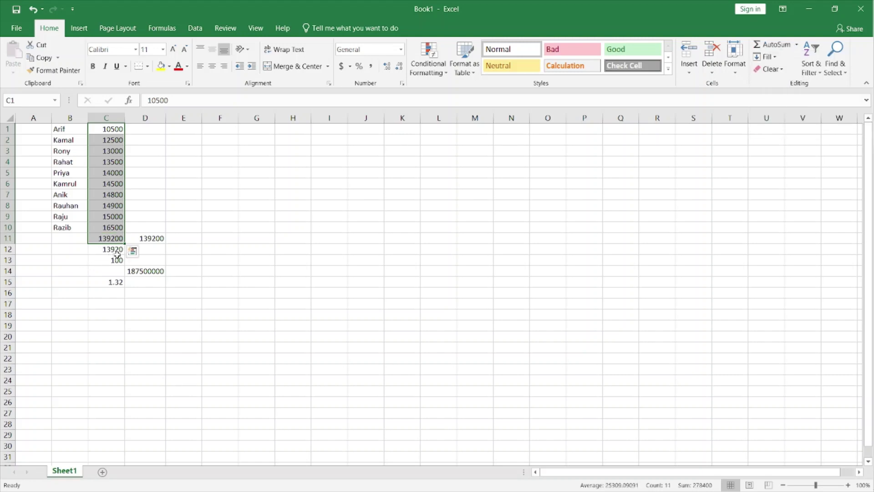
Enter the formula =AVERAGE(C1:C10) in cell E12 to average the column C amounts manually.
click(193, 249)
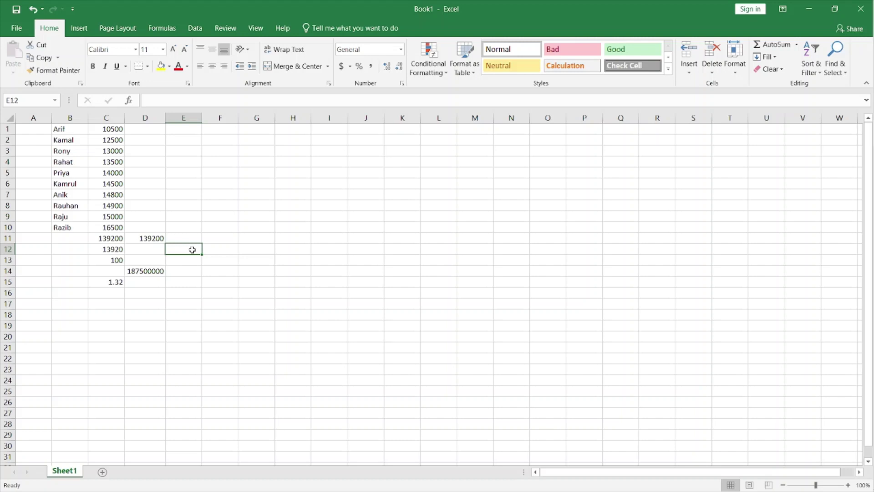
text(=a)
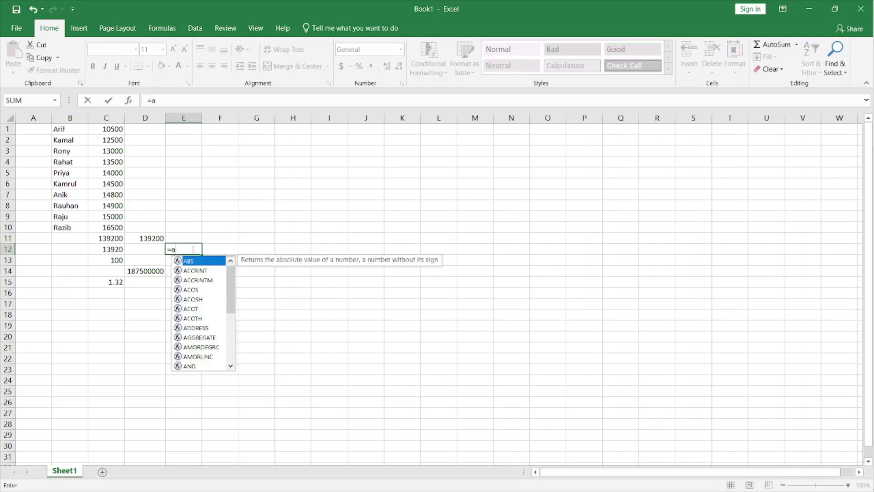
text(v)
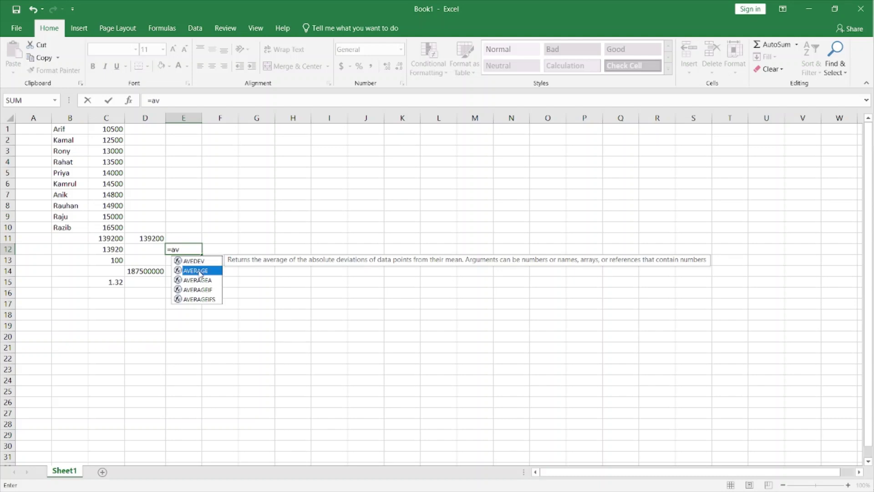
double_click(199, 270)
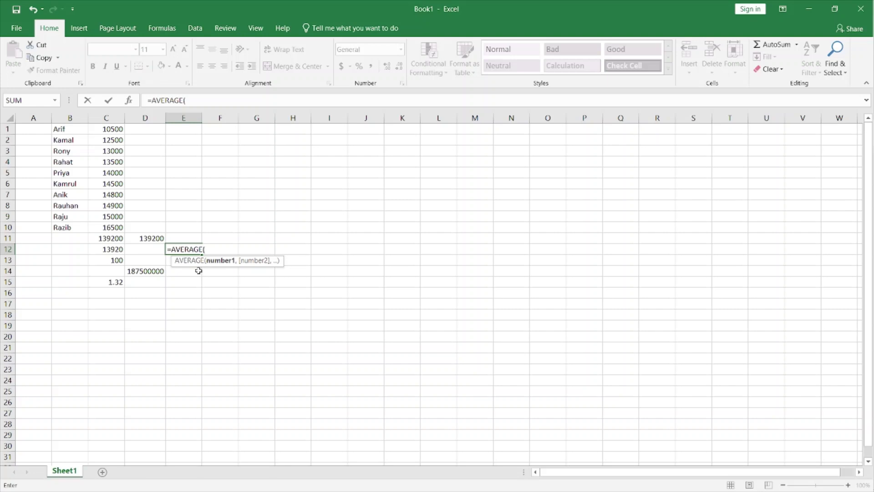
text(c1)
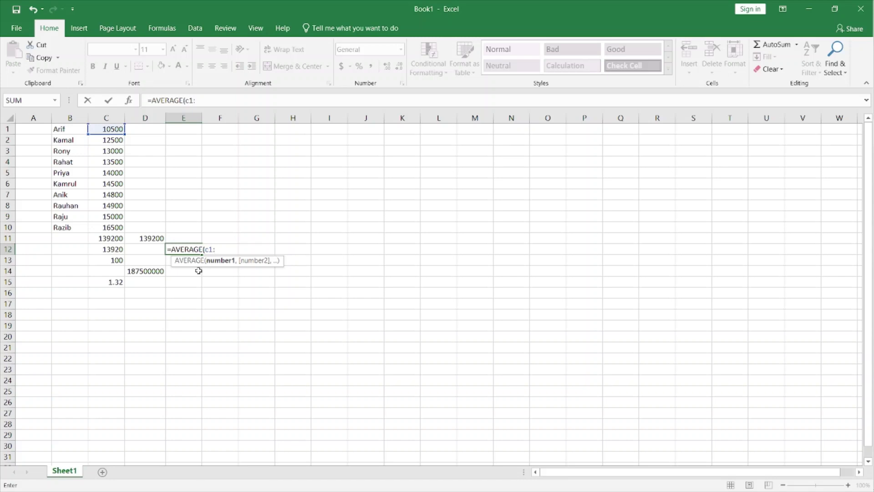
text(:c10)
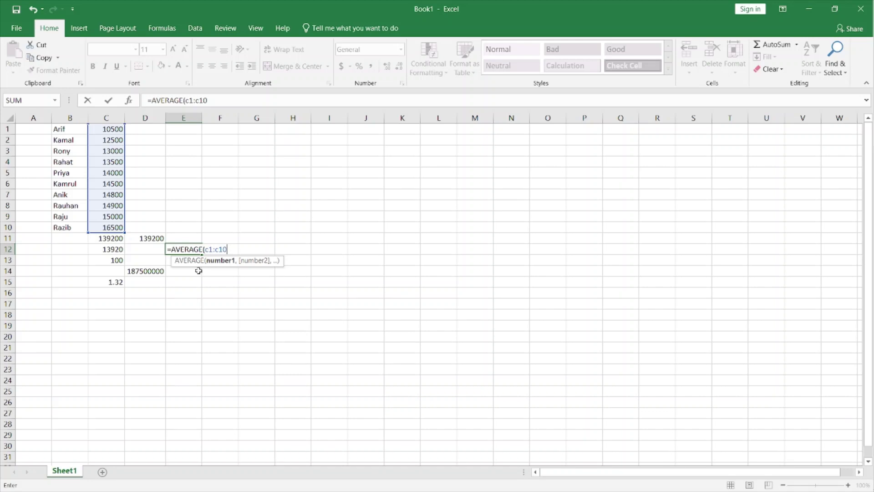
text())
key(Return)
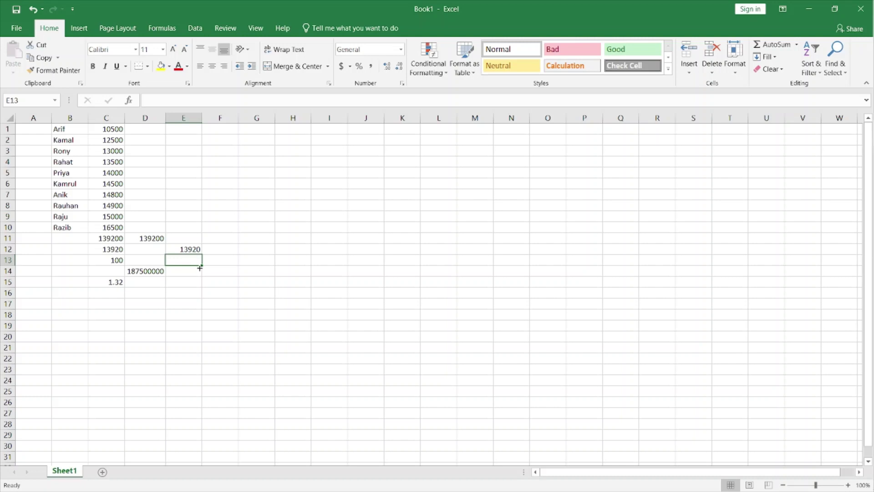
Enter 4500 in cell H6 and 10 in cell H7 as sample values for a percentage calculation.
click(288, 185)
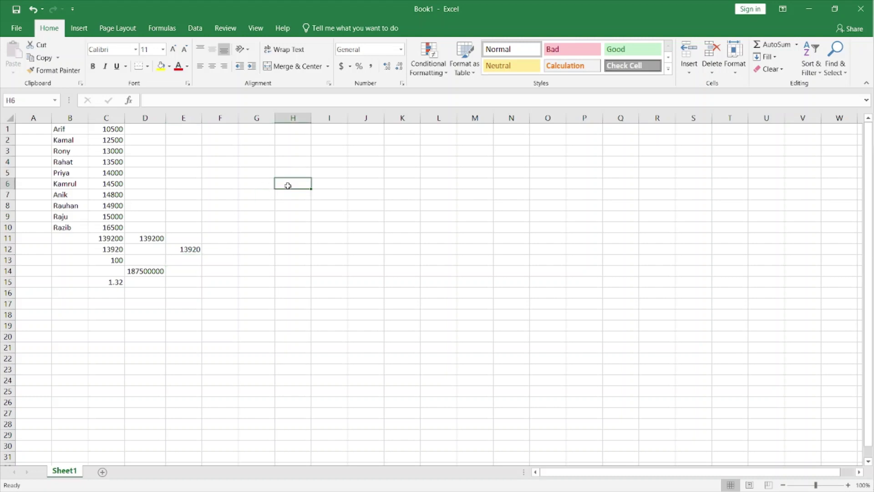
text(4500)
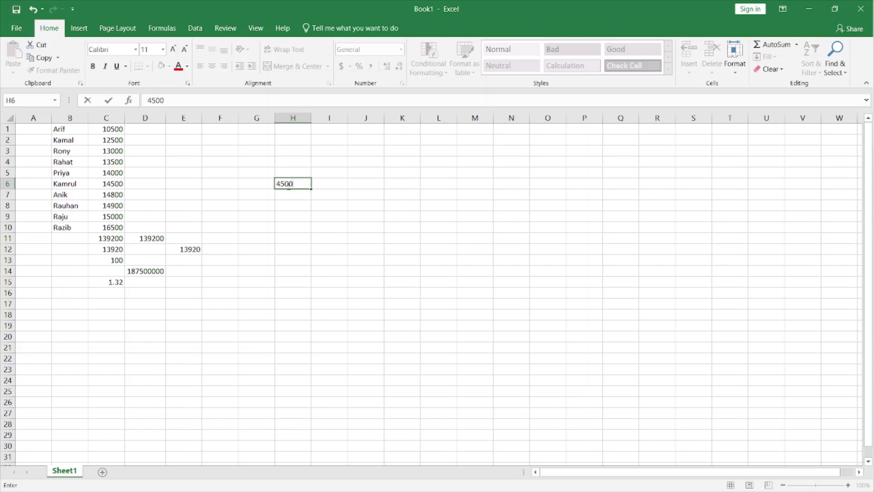
key(Return)
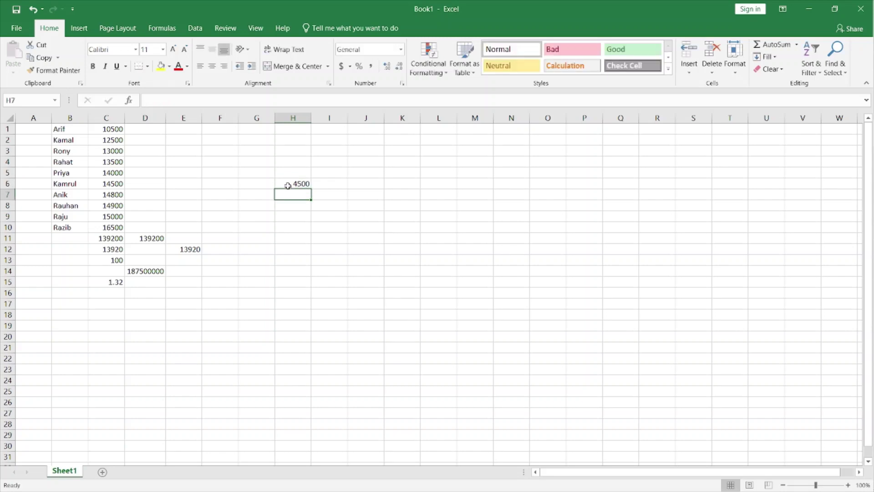
text(10)
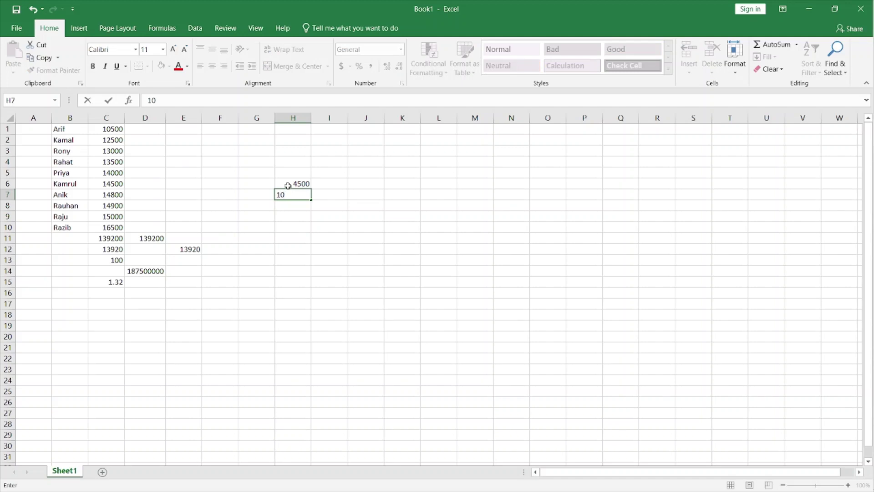
key(Return)
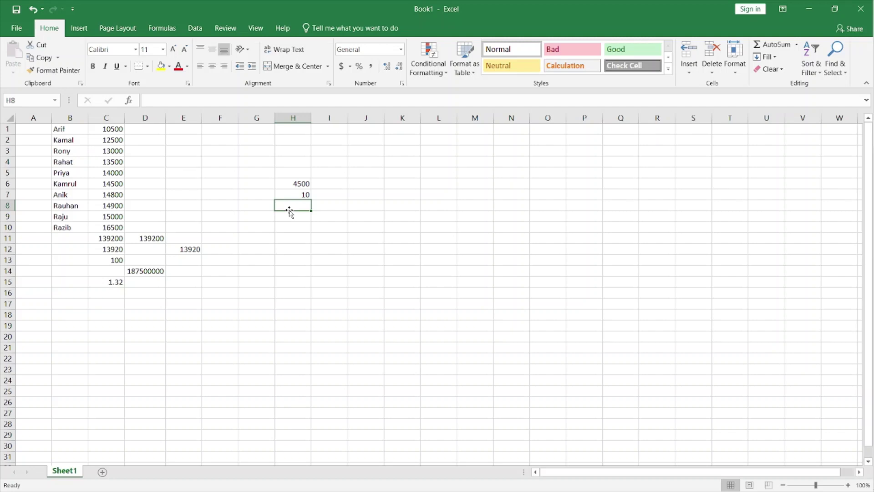
Enter the formula =H6*10% in cell H8 to calculate ten percent of the amount in H6.
text(=)
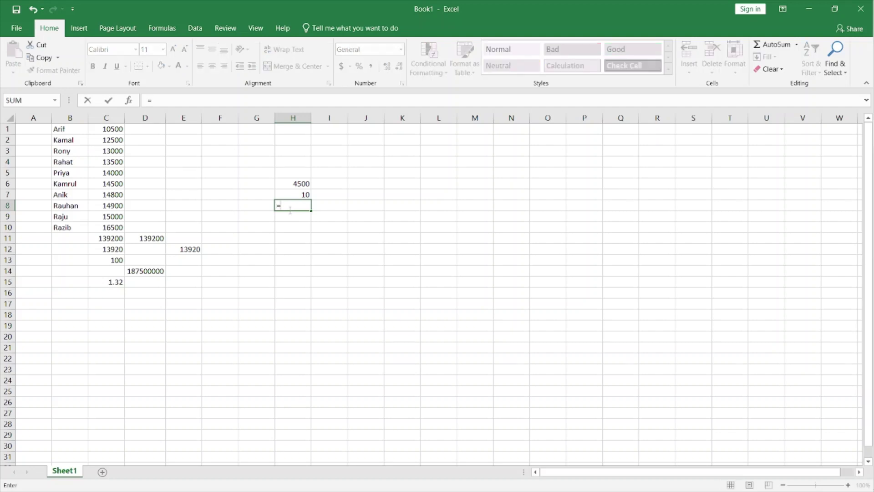
text(h)
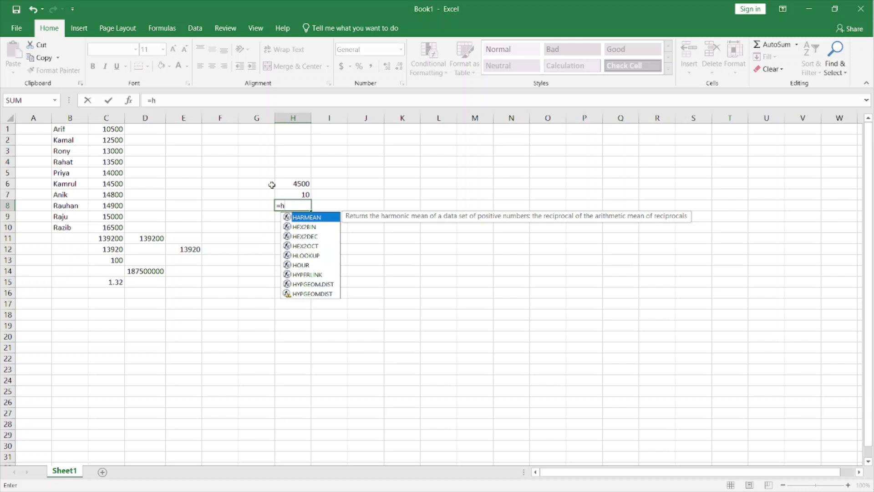
text(6)
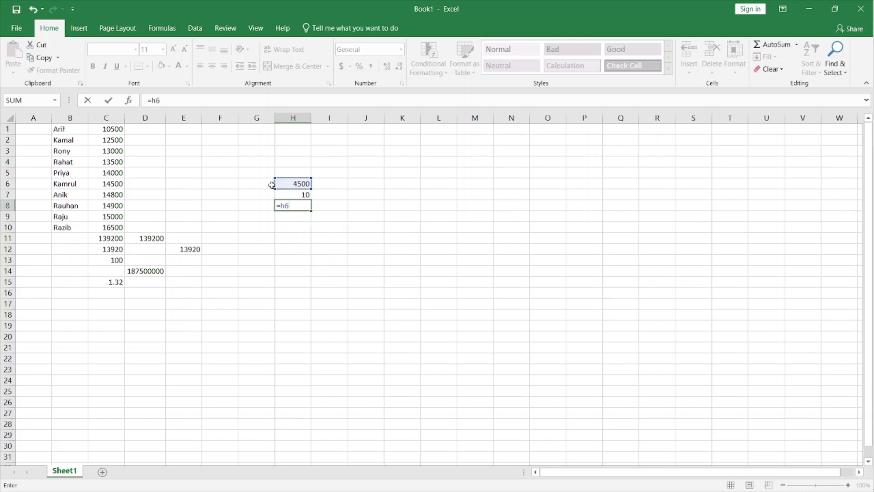
text(*)
text(10%)
key(Return)
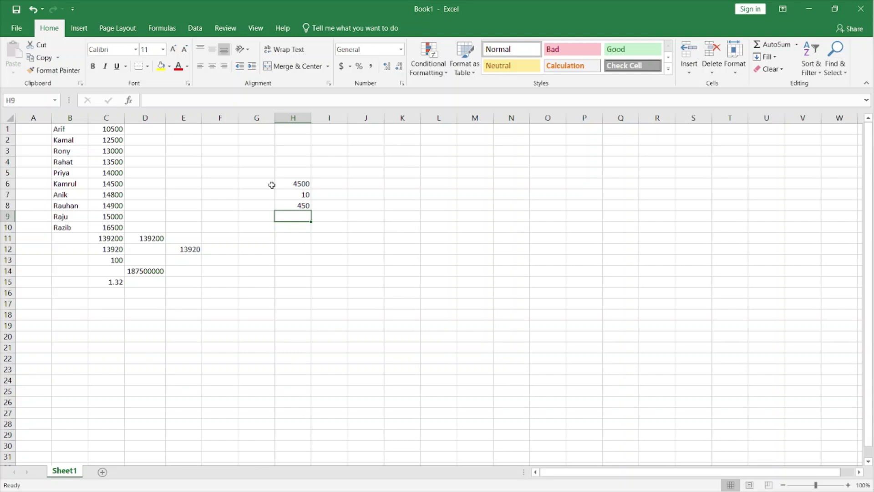